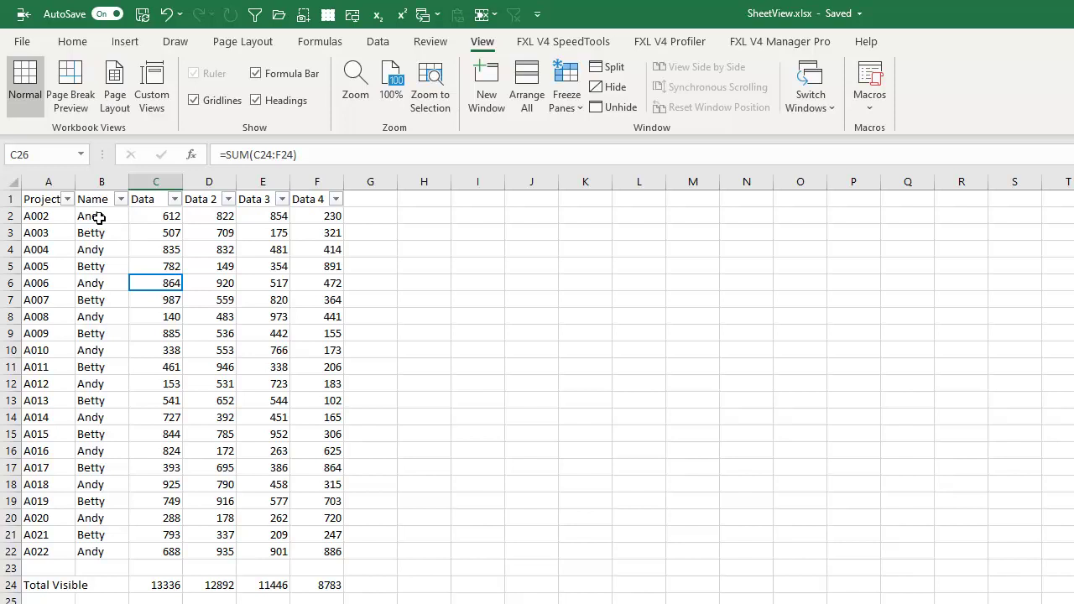
# Filter the Name column to show only the rows of the first person in the filter list
pyautogui.click(99, 218)
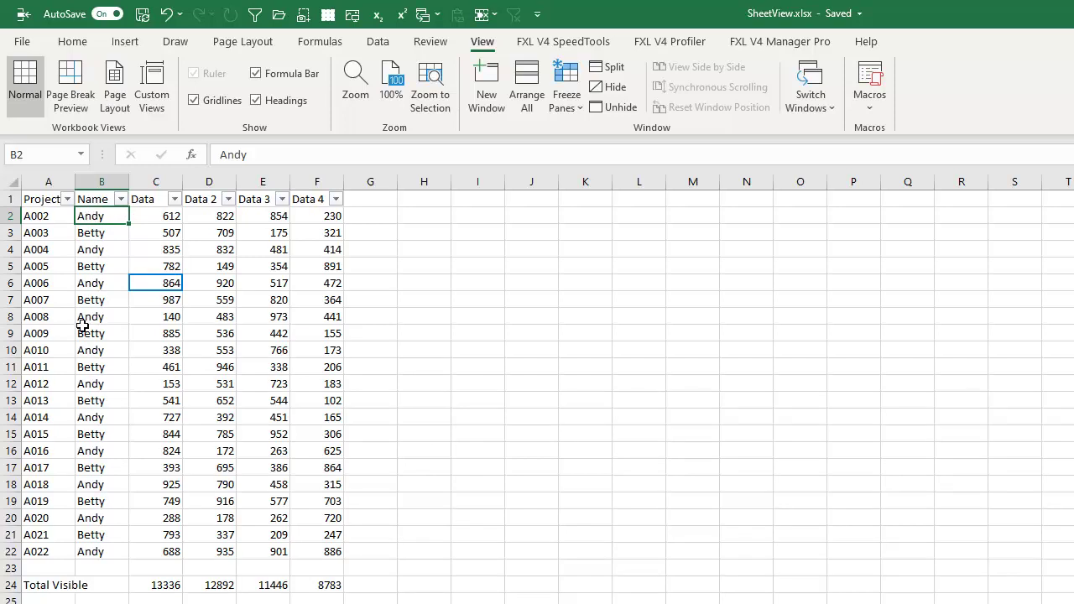
pyautogui.click(121, 199)
pyautogui.click(50, 375)
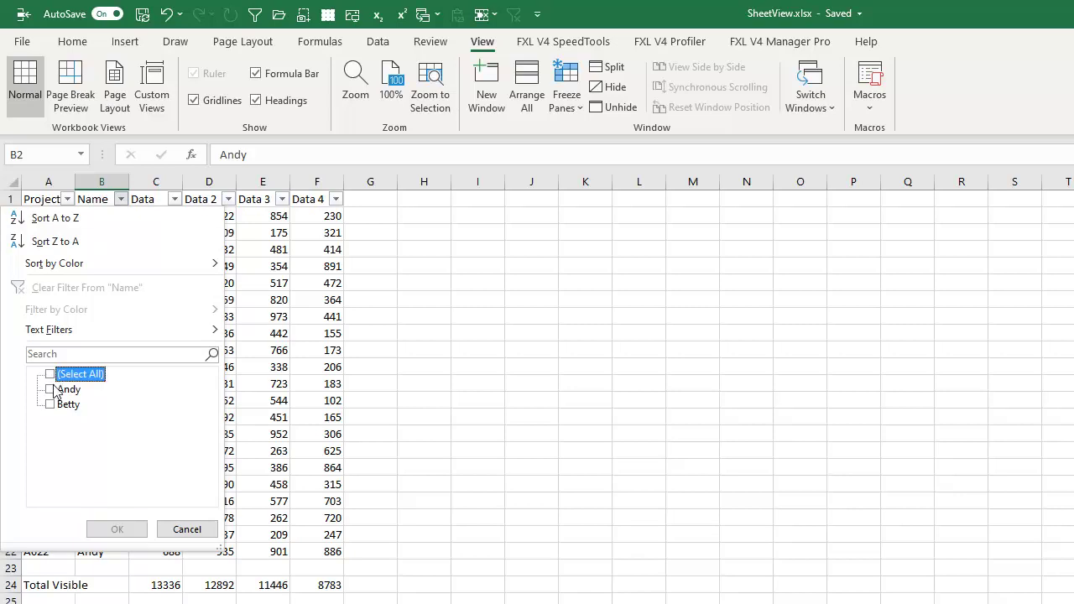
pyautogui.click(50, 389)
pyautogui.click(128, 530)
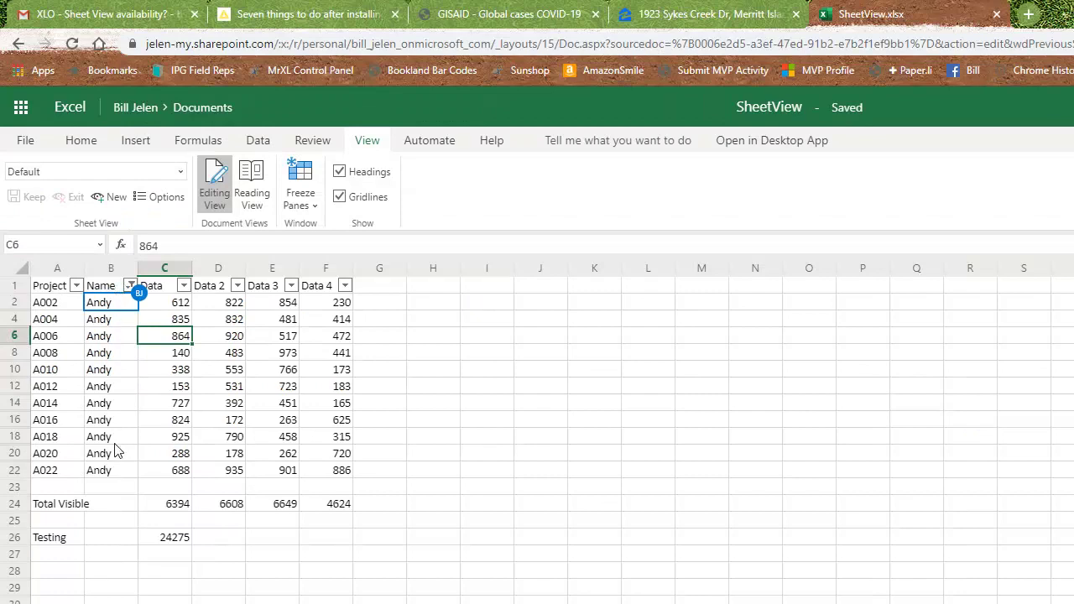
# In the browser copy of the workbook, change the Name column filter to show only the second listed person
pyautogui.click(130, 285)
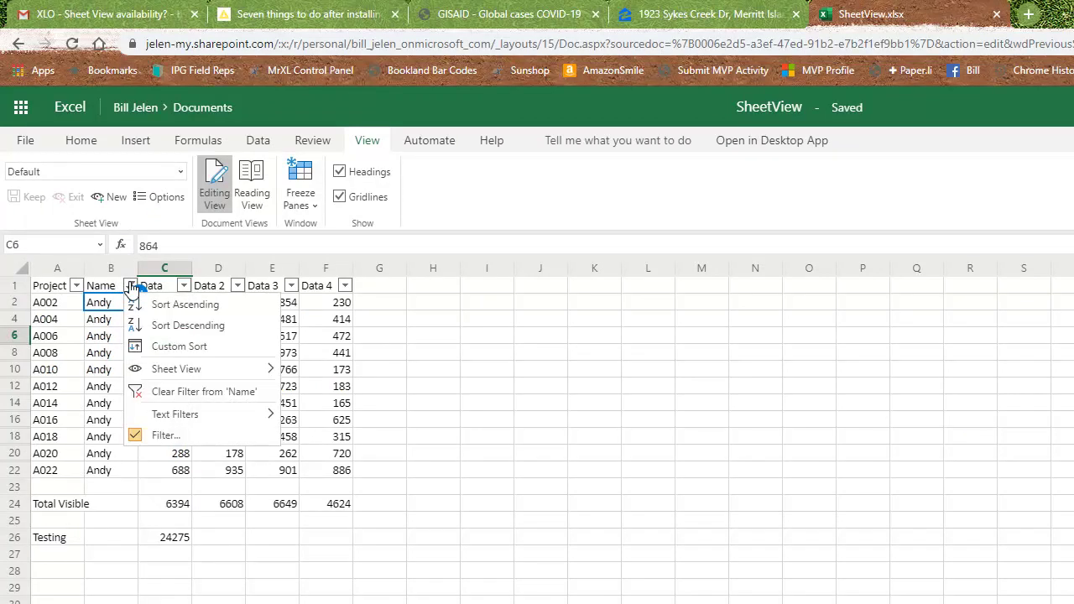
pyautogui.click(167, 435)
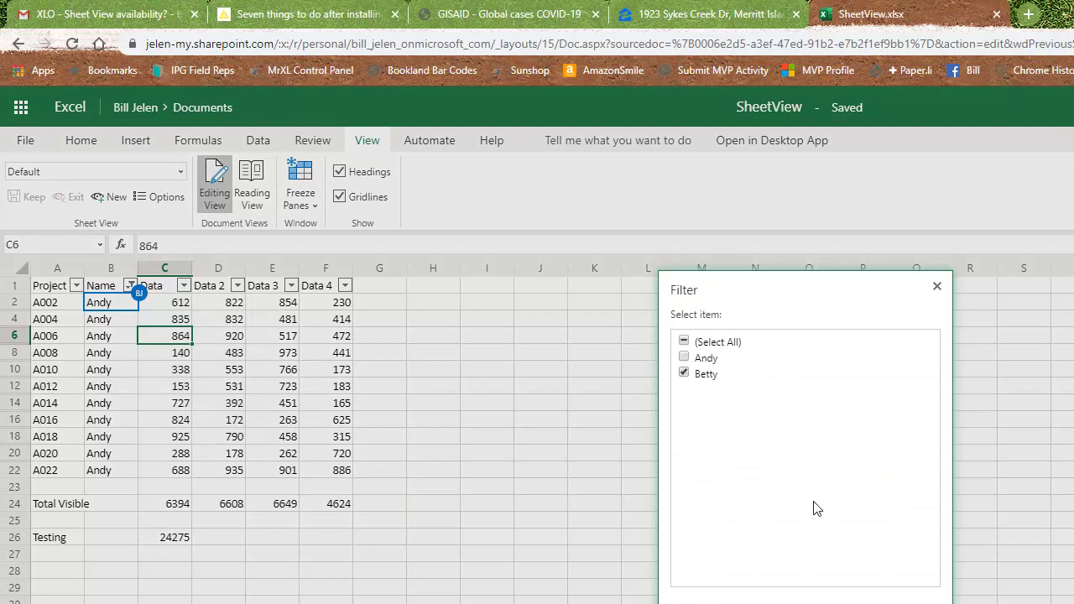
pyautogui.moveTo(791, 279); pyautogui.dragTo(653, 156)
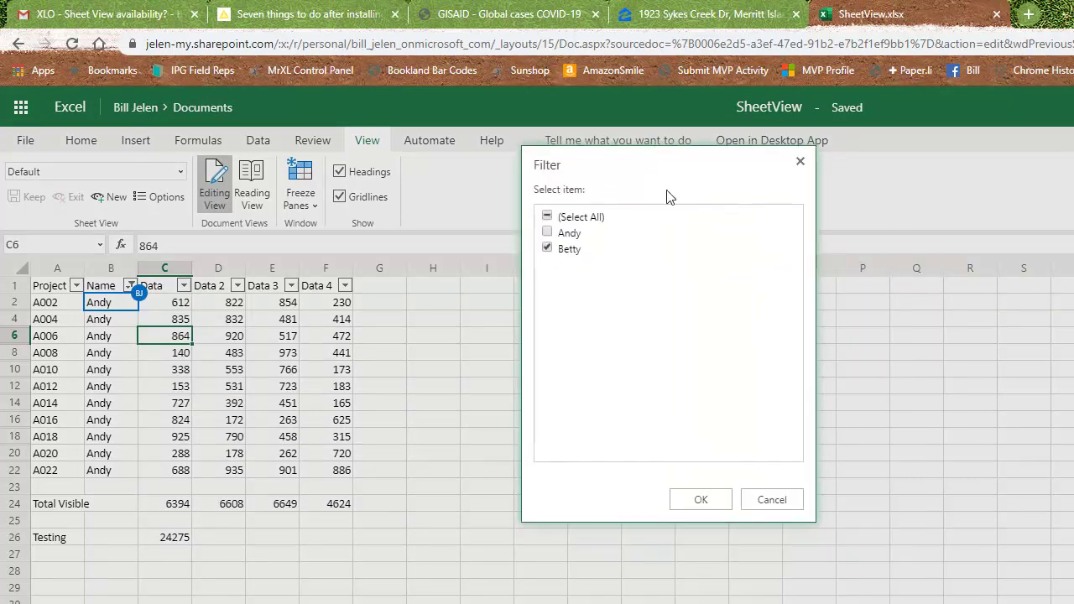
pyautogui.click(699, 497)
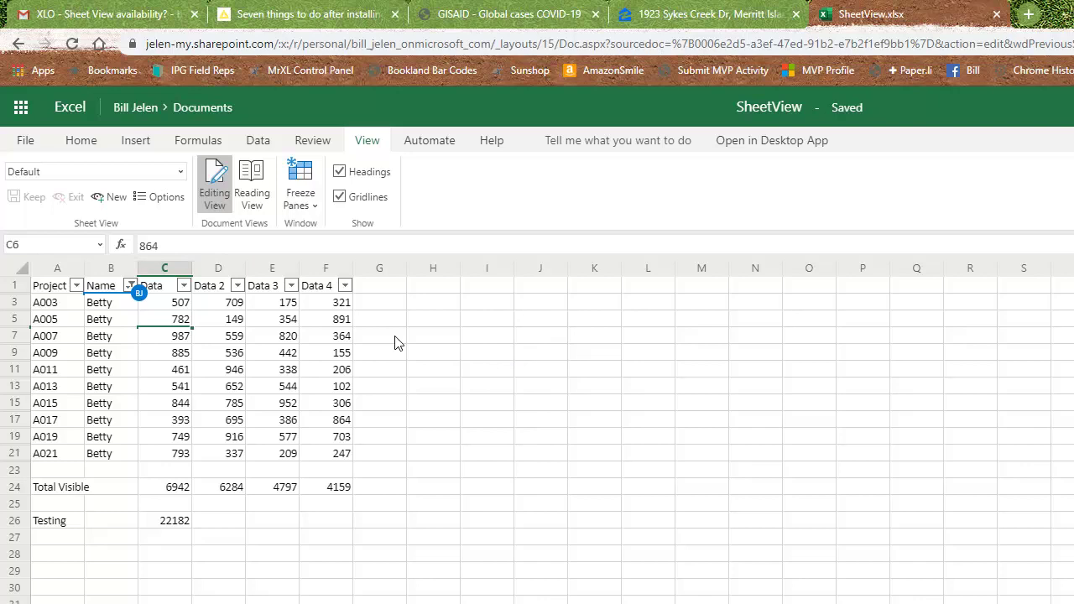
# Create a new sheet view for the filtered data from the Name column's filter options
pyautogui.click(128, 286)
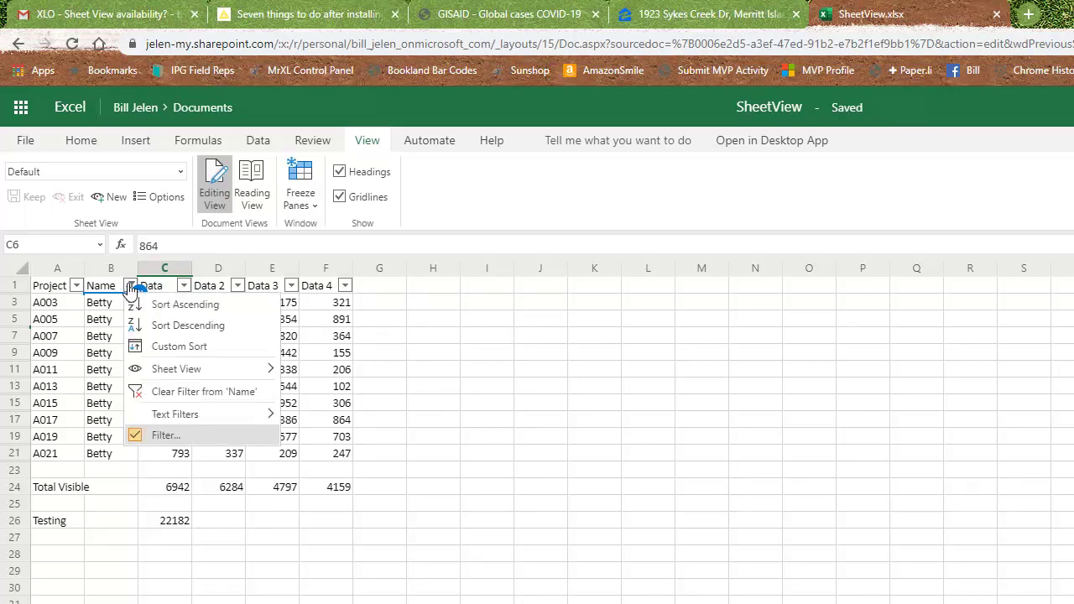
pyautogui.moveTo(173, 377)
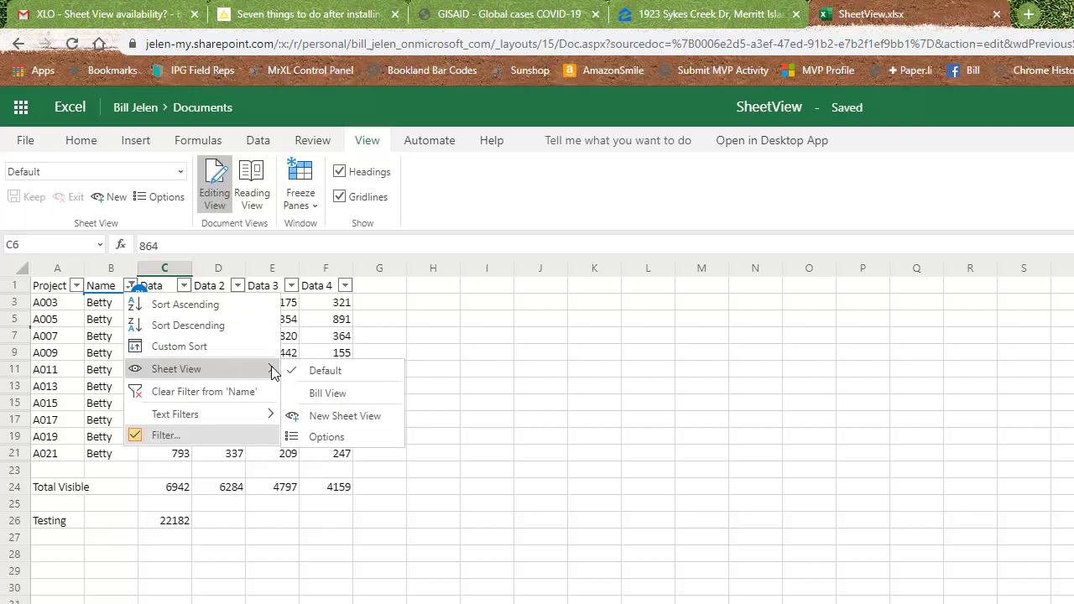
pyautogui.click(338, 417)
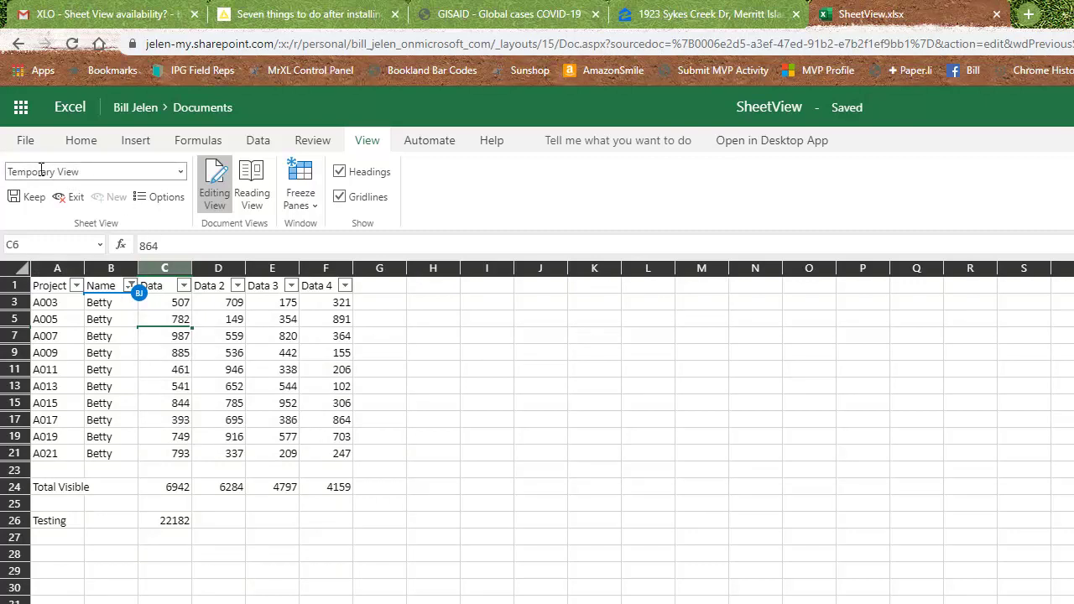
# In the temporary sheet view, filter the Name column to show only the first listed person
pyautogui.click(130, 286)
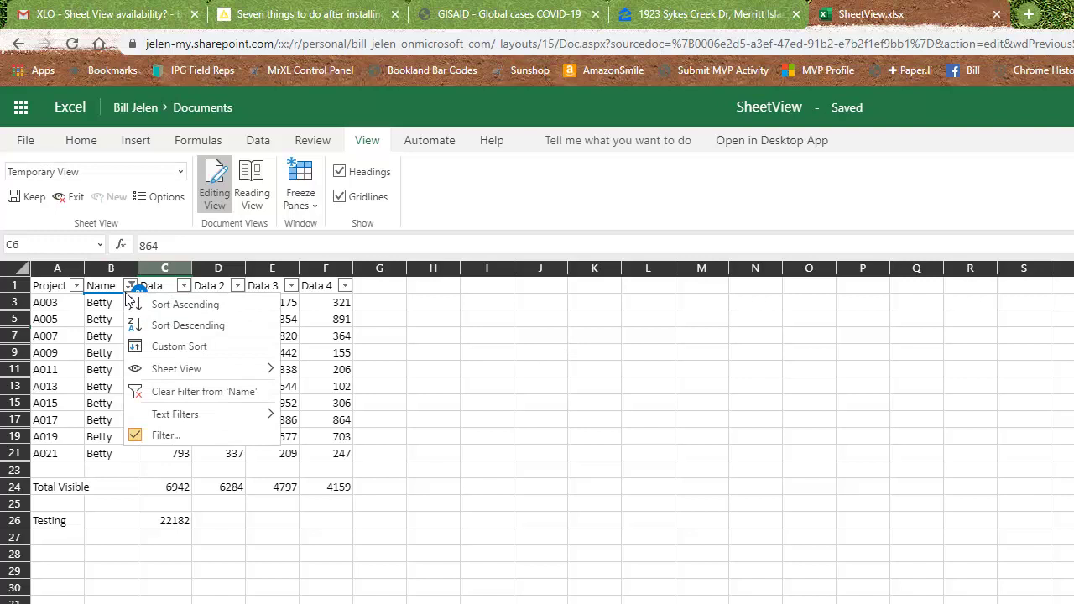
pyautogui.click(192, 436)
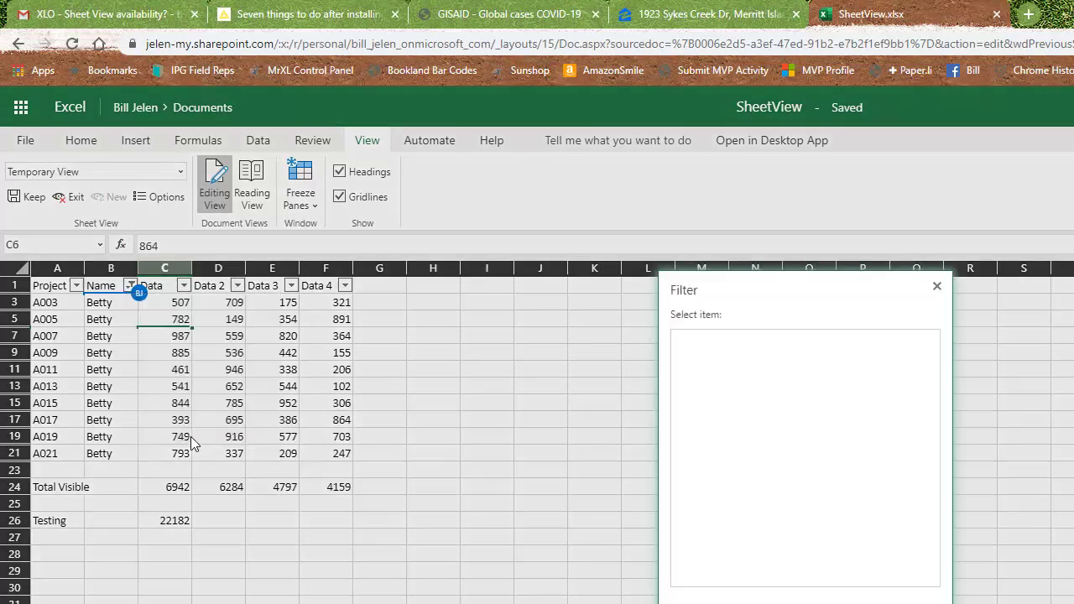
pyautogui.click(684, 358)
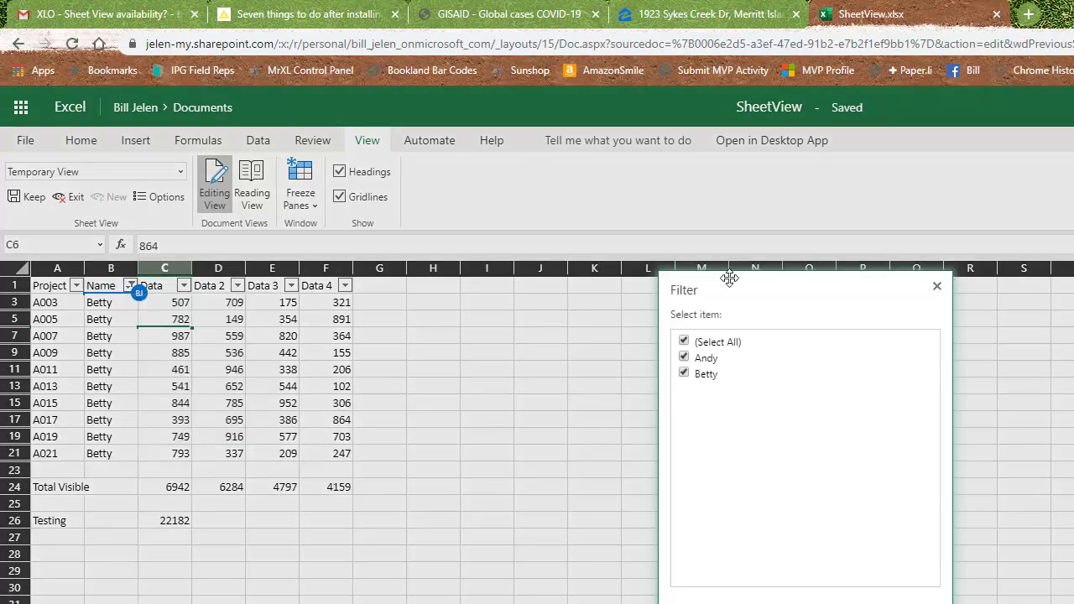
pyautogui.click(727, 374)
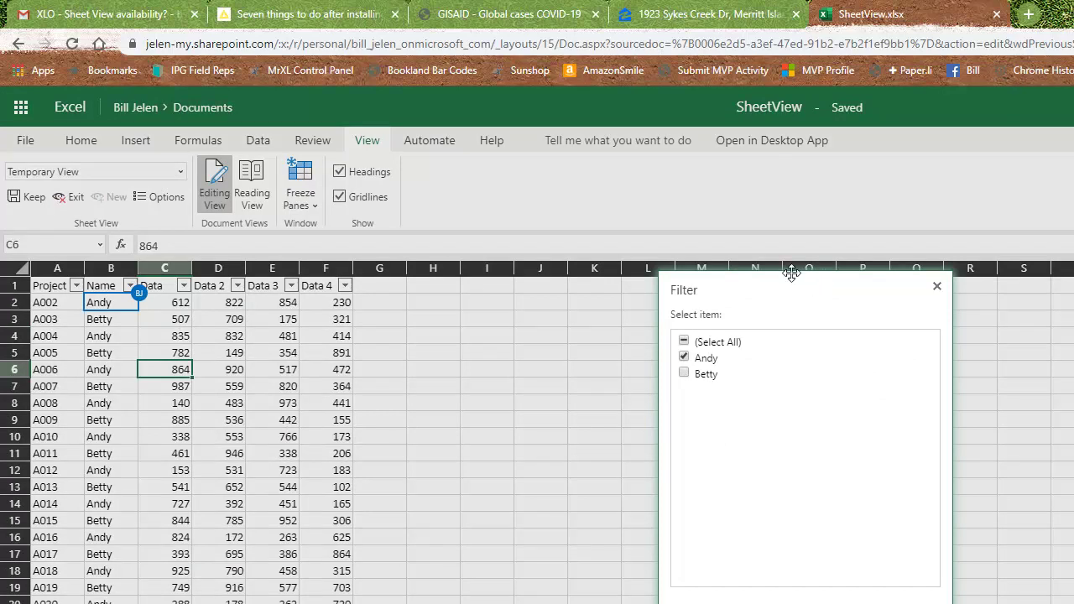
pyautogui.click(690, 541)
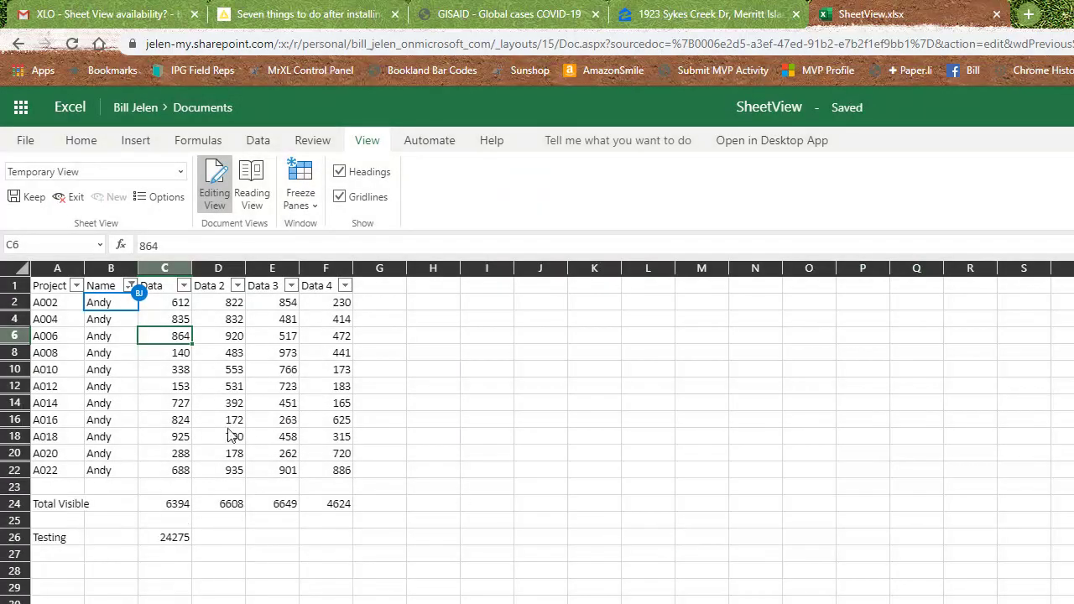
# Select the Data column's Total Visible cell C24, then inspect B3, C26 and C24 in desktop Excel for comparison
pyautogui.click(179, 508)
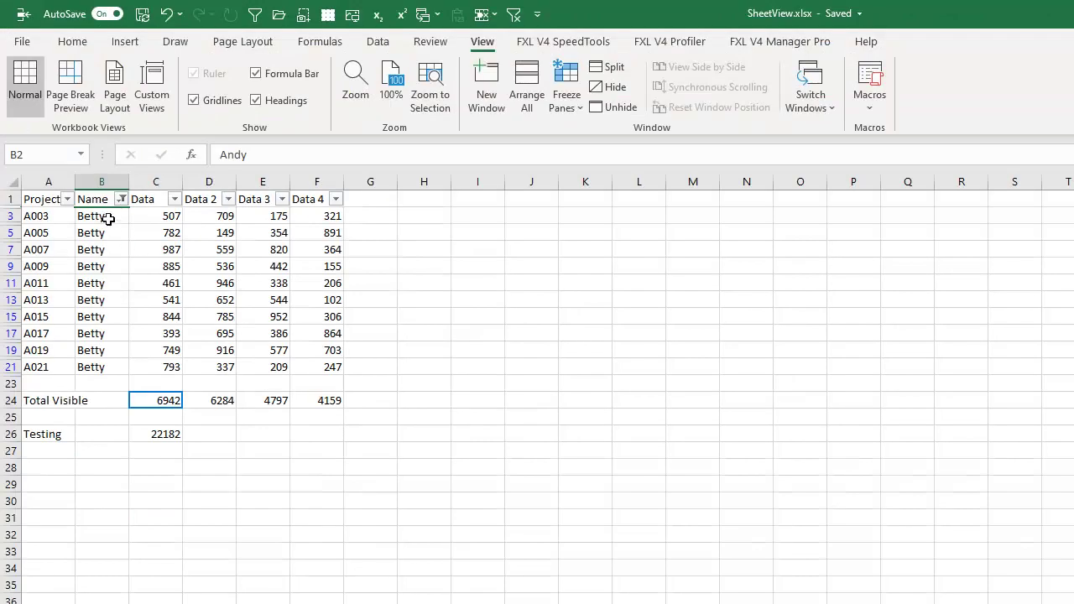
pyautogui.click(106, 217)
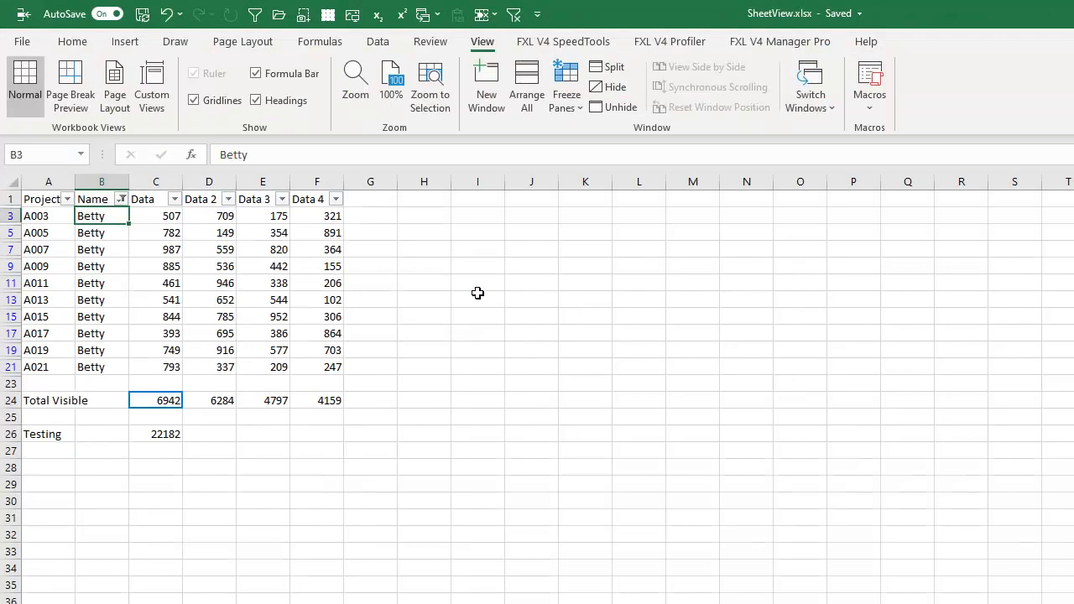
pyautogui.click(157, 435)
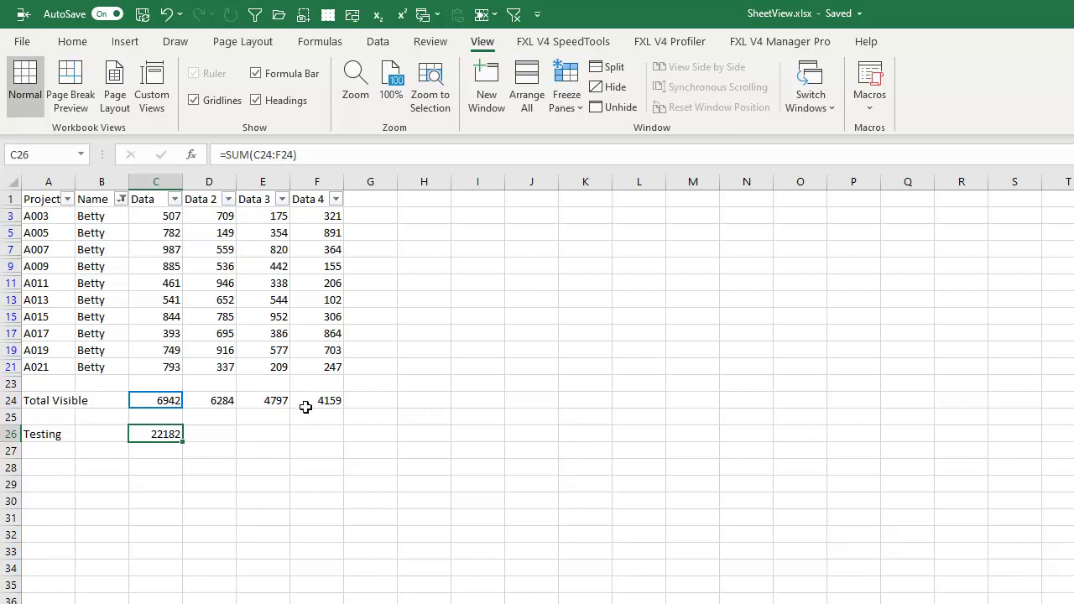
pyautogui.click(164, 402)
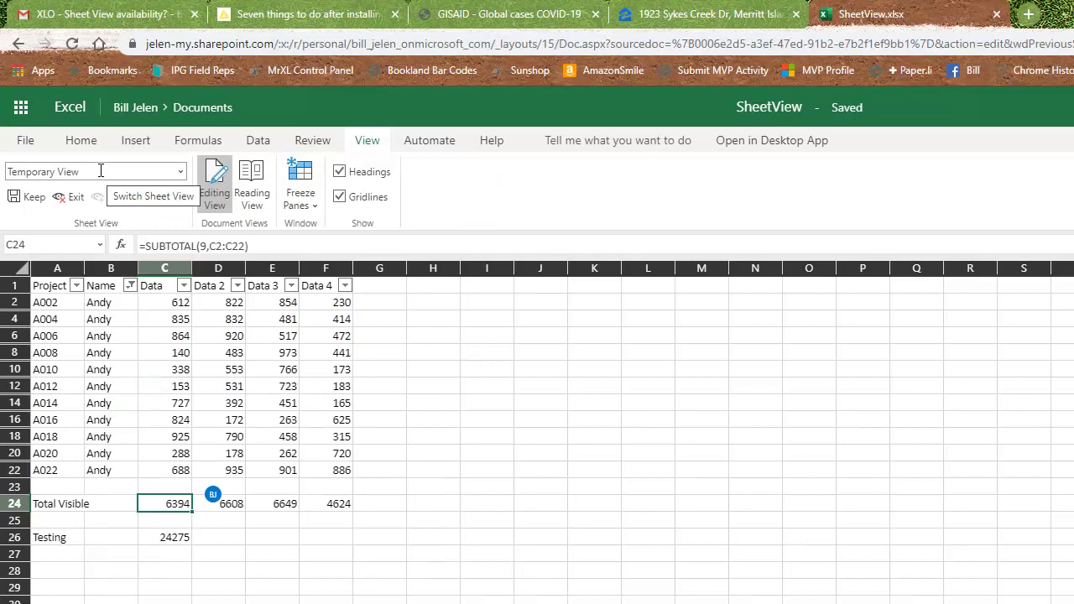
# In the browser workbook, save the temporary sheet view under the name Podcast 2324
pyautogui.click(97, 170)
pyautogui.write('Podcast 2324')
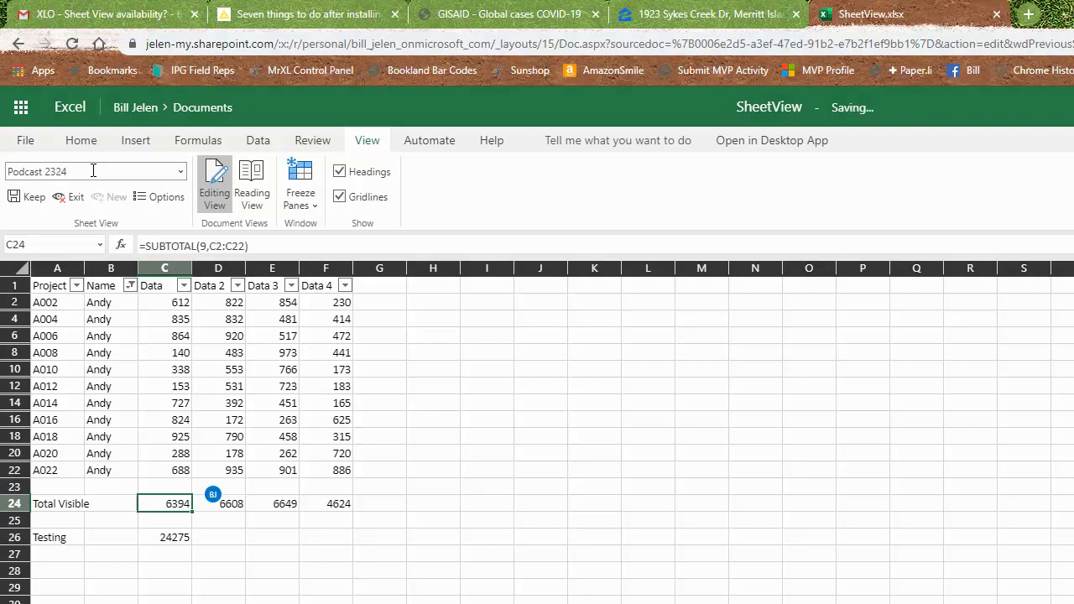
pyautogui.press('Return')
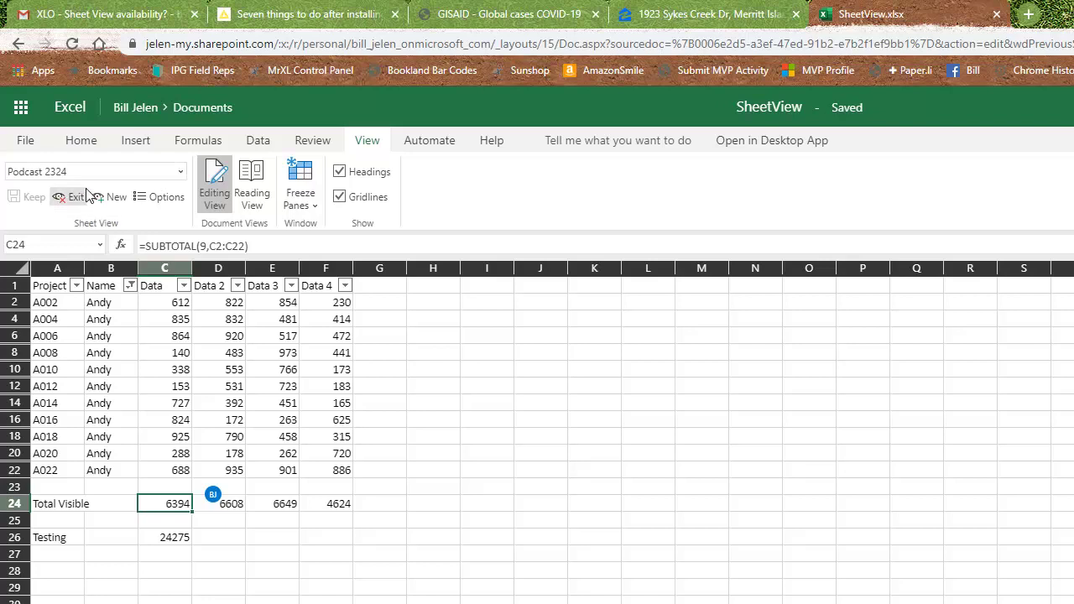
# Sort the filtered rows by Data 2 in descending order and check the row order in the desktop Excel copy
pyautogui.click(233, 307)
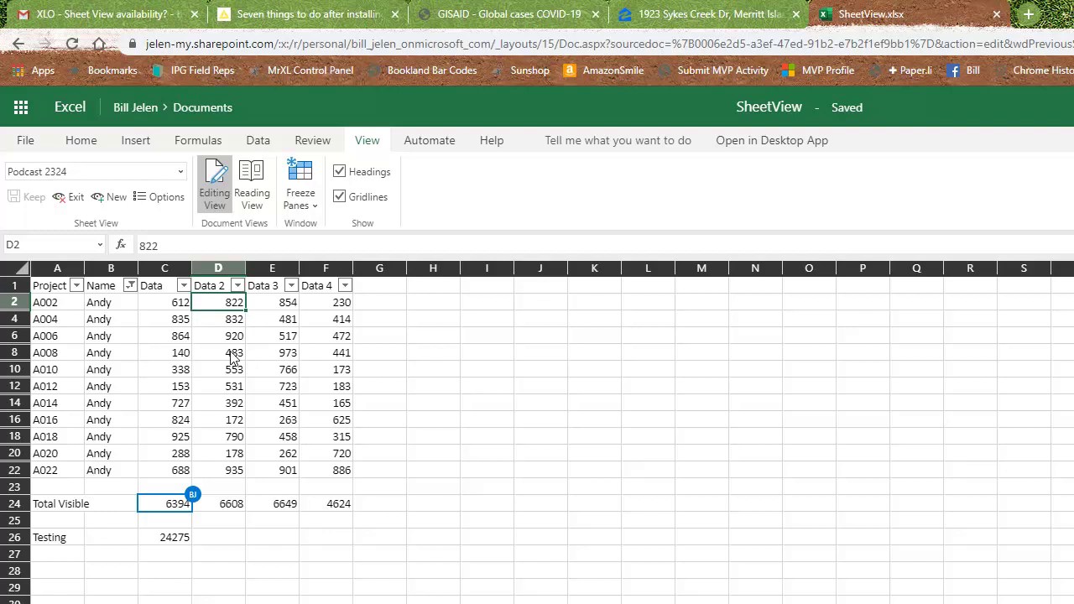
pyautogui.click(261, 140)
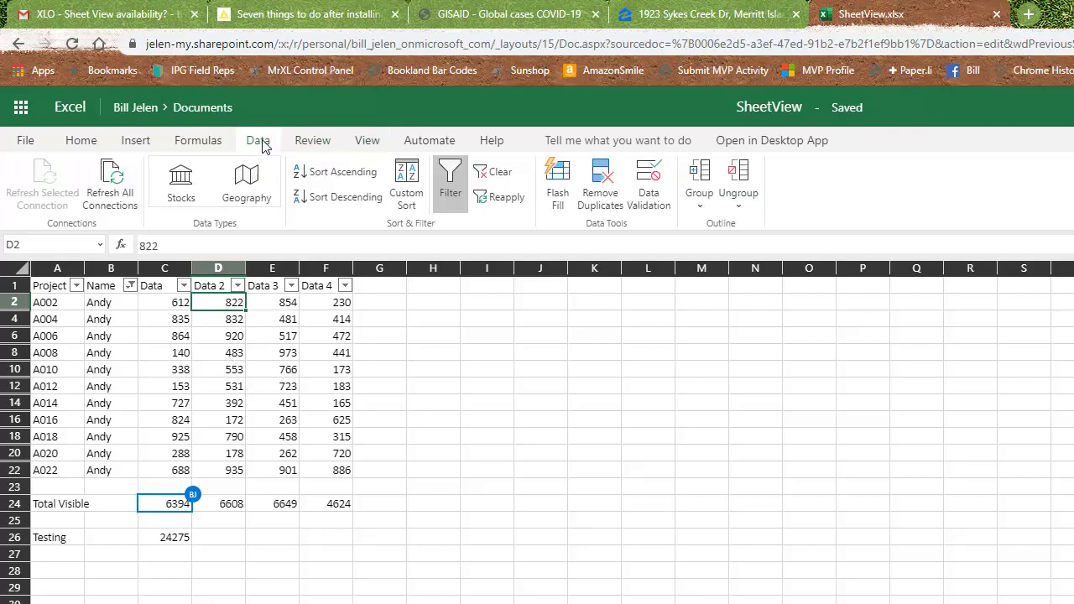
pyautogui.click(338, 196)
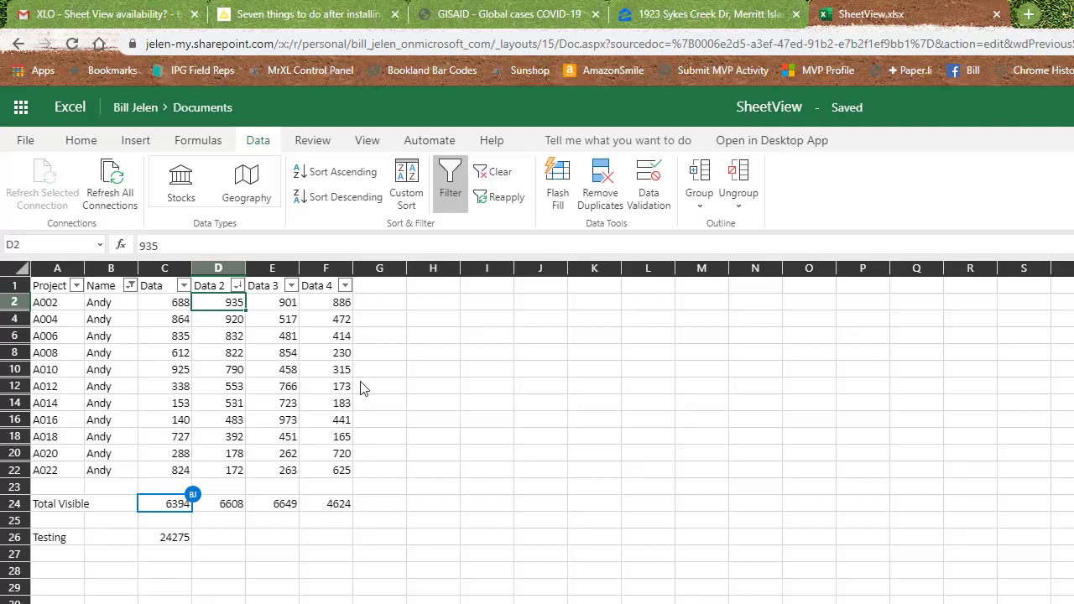
pyautogui.hotkey('alt', 'Tab')
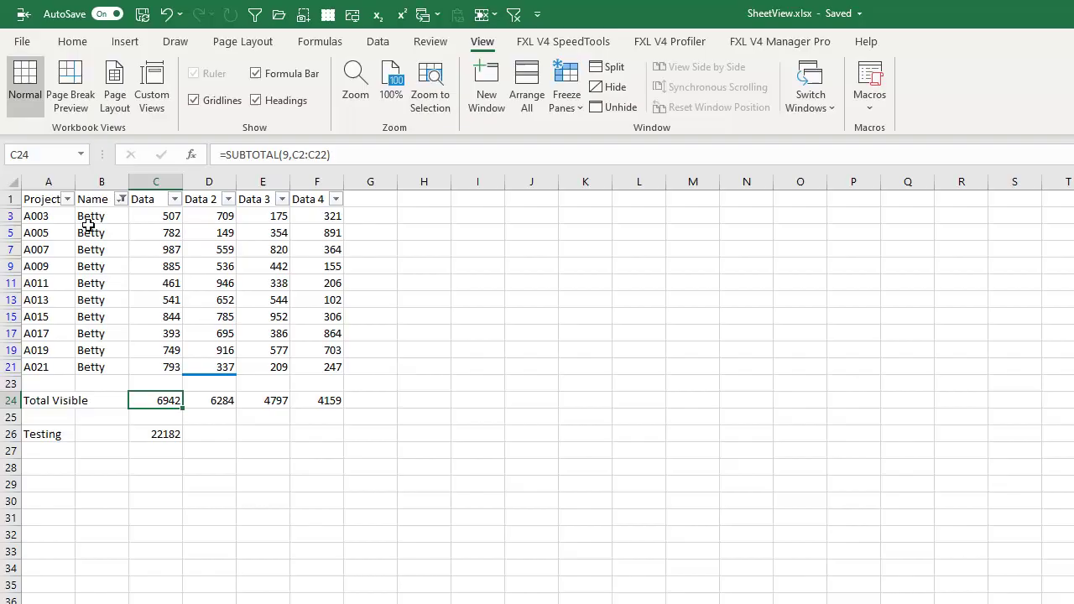
pyautogui.hotkey('alt', 'Tab')
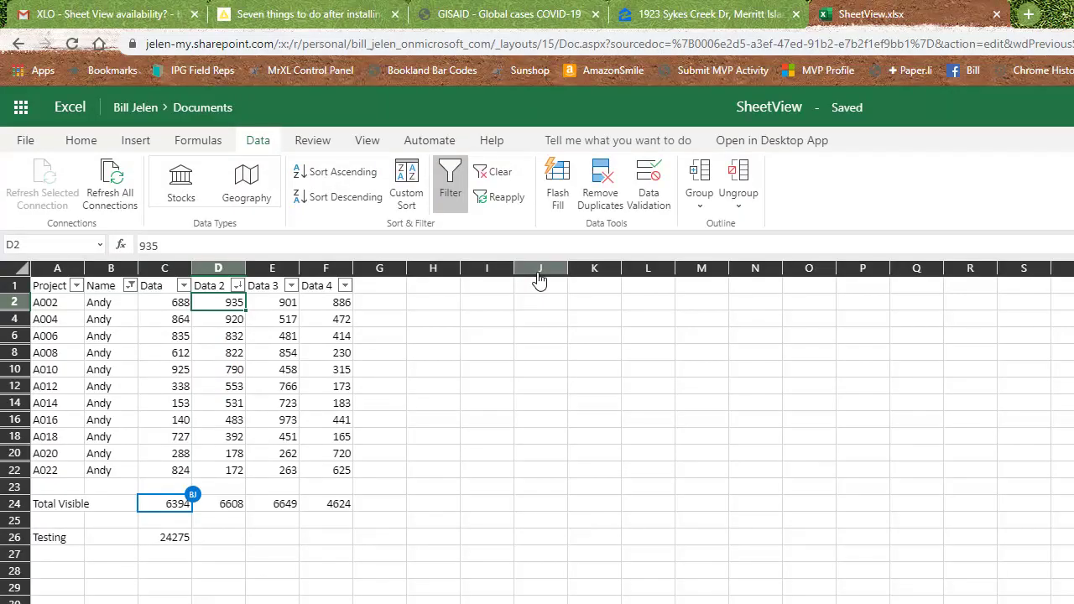
# Switch the worksheet from the Podcast 2324 sheet view to the Default view
pyautogui.click(367, 143)
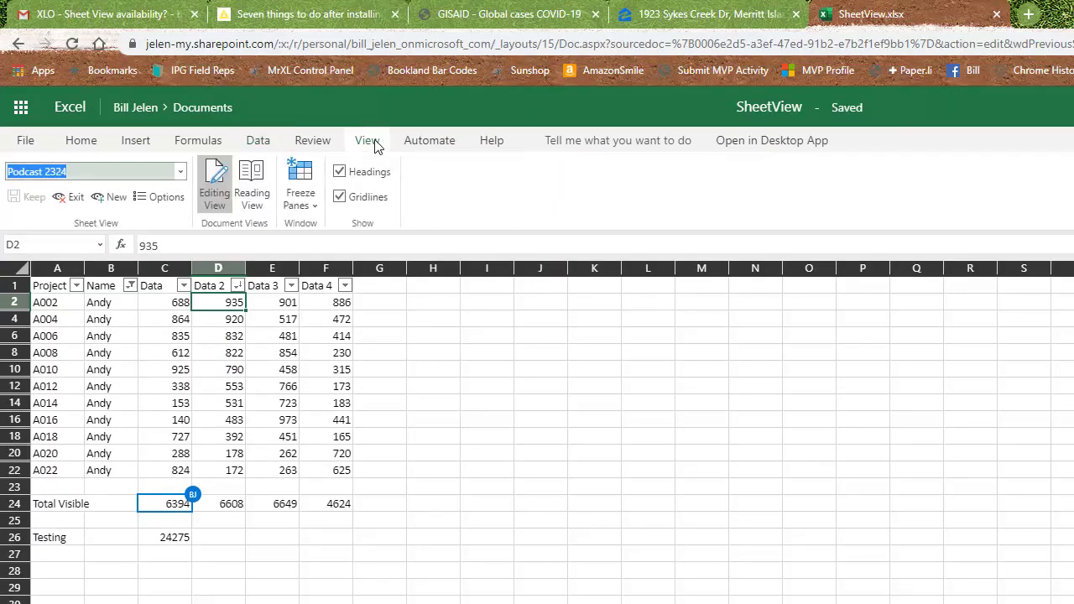
pyautogui.click(179, 172)
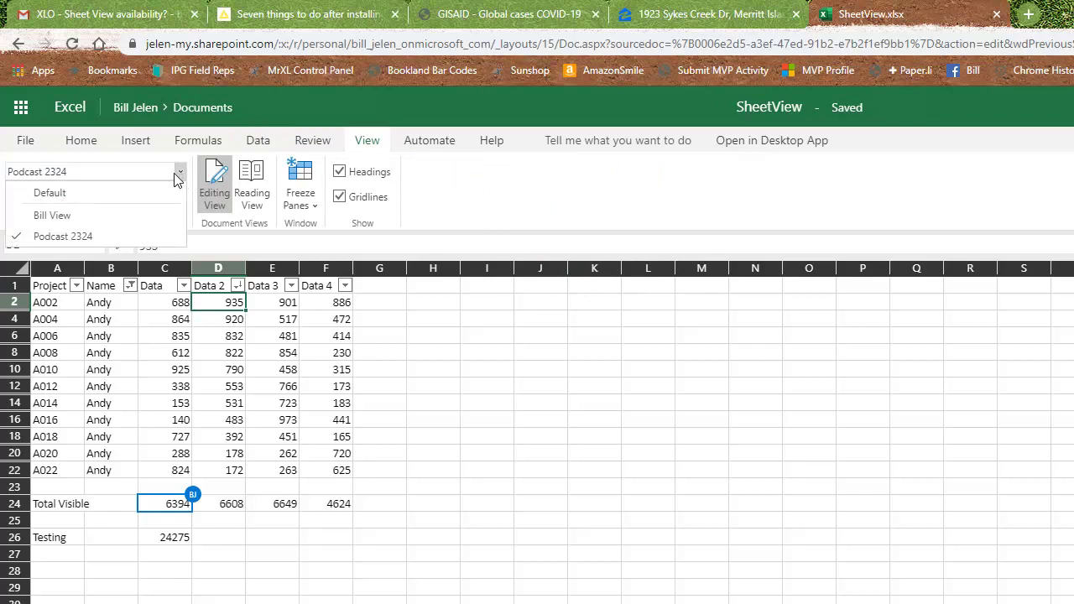
pyautogui.click(51, 193)
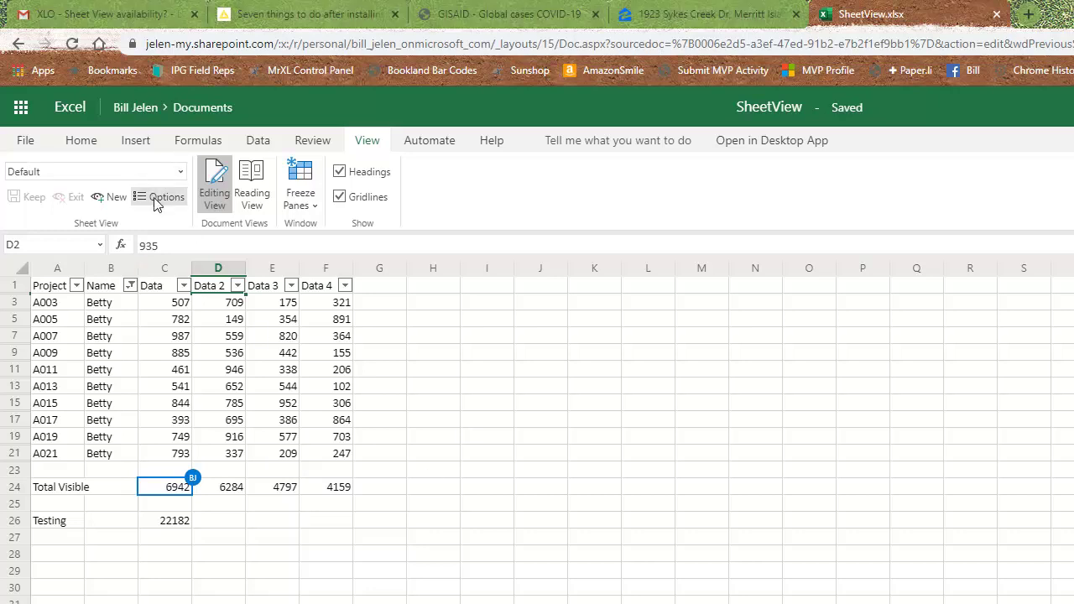
# Switch to the Podcast 2324 sheet view through the sheet view options
pyautogui.click(154, 197)
pyautogui.moveTo(669, 372); pyautogui.dragTo(498, 218)
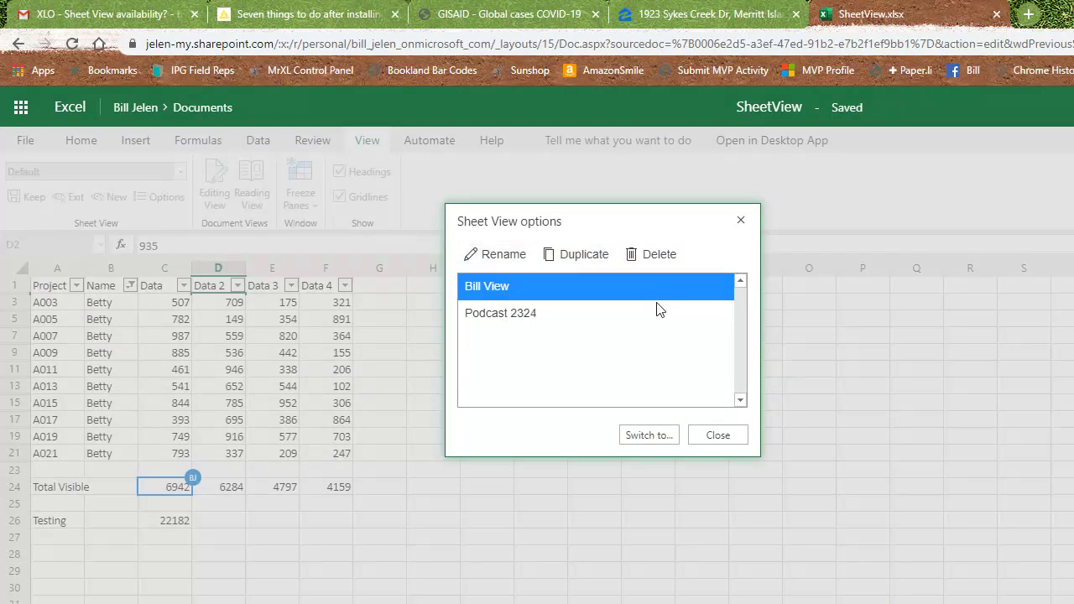
pyautogui.click(523, 319)
pyautogui.click(643, 435)
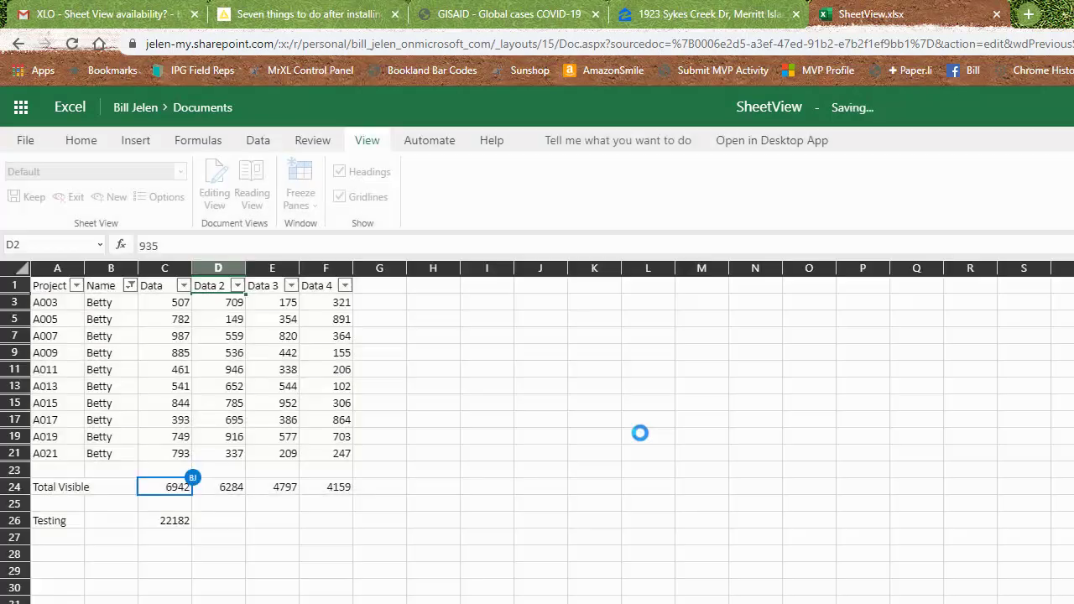